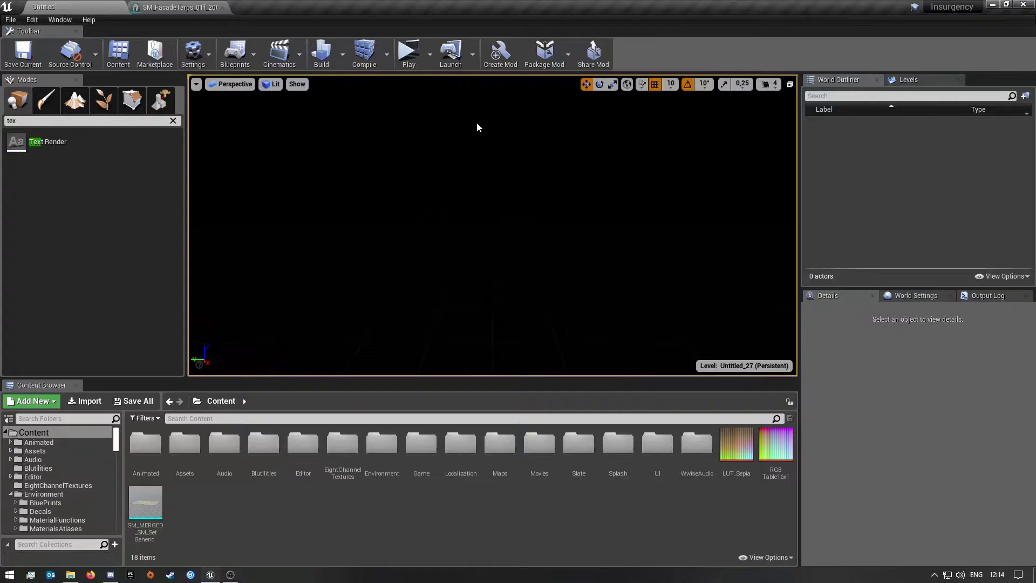
Start a new mod and clear the example map template selection so the mod is empty.
left_click(505, 65)
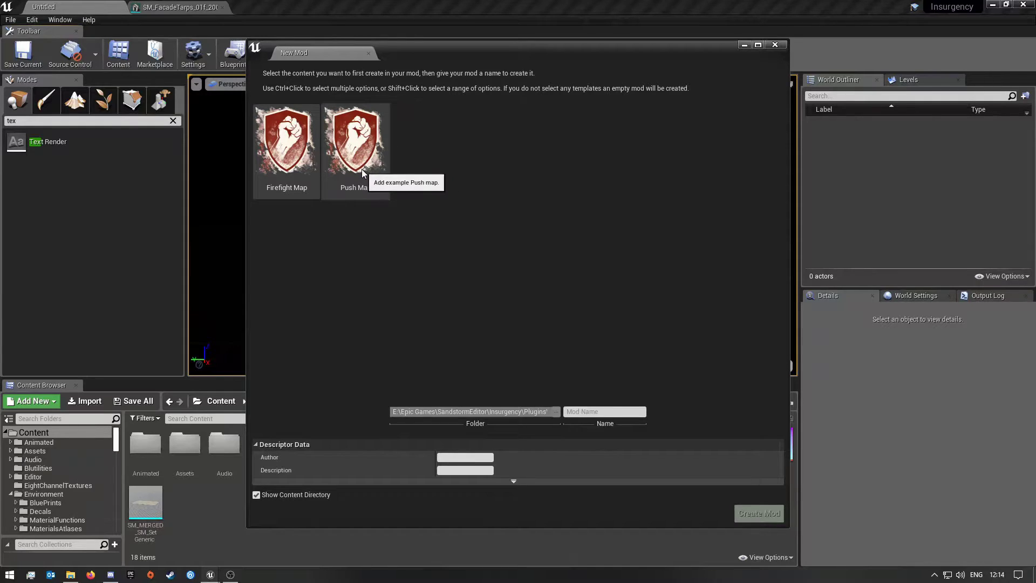
left_click(356, 156)
left_click(281, 174)
left_click(411, 163)
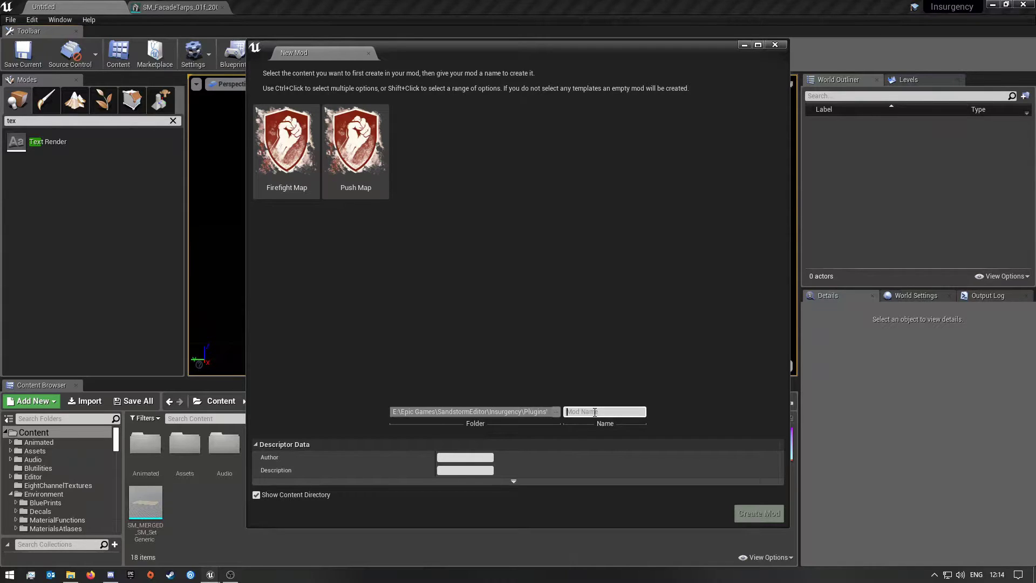
Name the mod TutorialMod and enter the author's name in Descriptor Data.
type("WM")
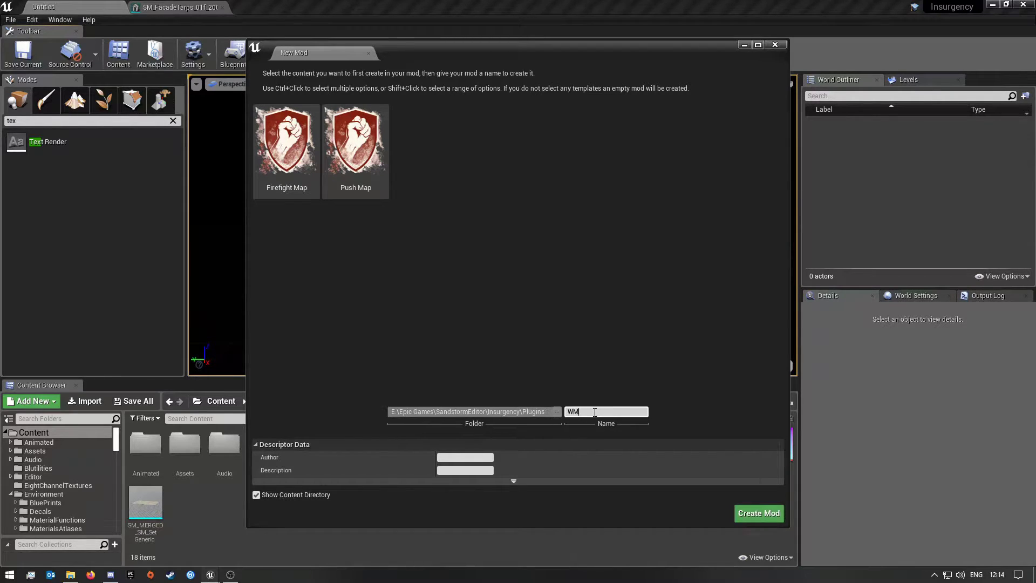
type("Tutor")
key("BackSpace")
key("BackSpace")
key("BackSpace")
key("BackSpace")
key("BackSpace")
key("BackSpace")
key("BackSpace")
type("TutorialMod")
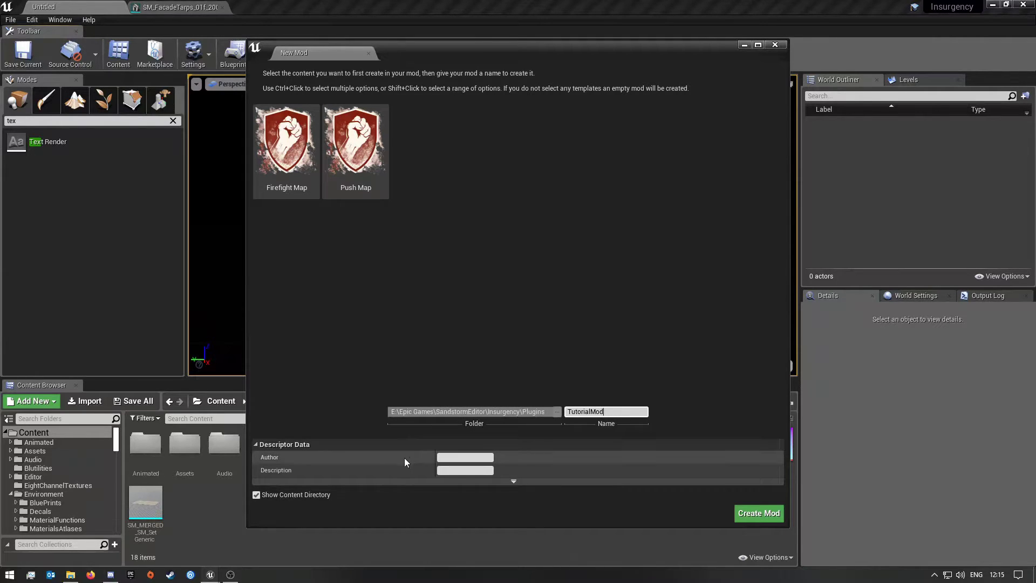
left_click(458, 456)
type("Warmaster2")
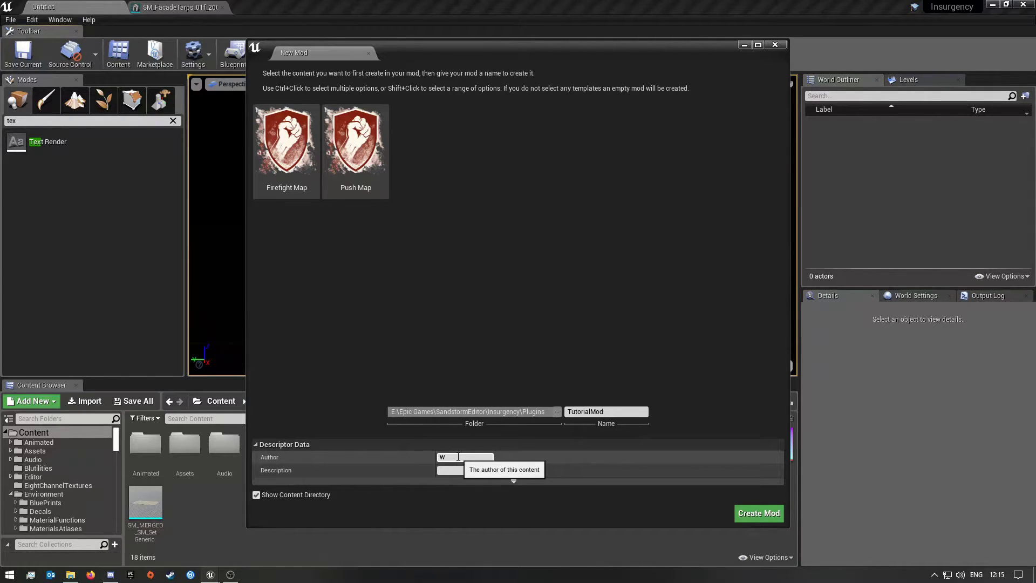
type("143")
left_click(514, 481)
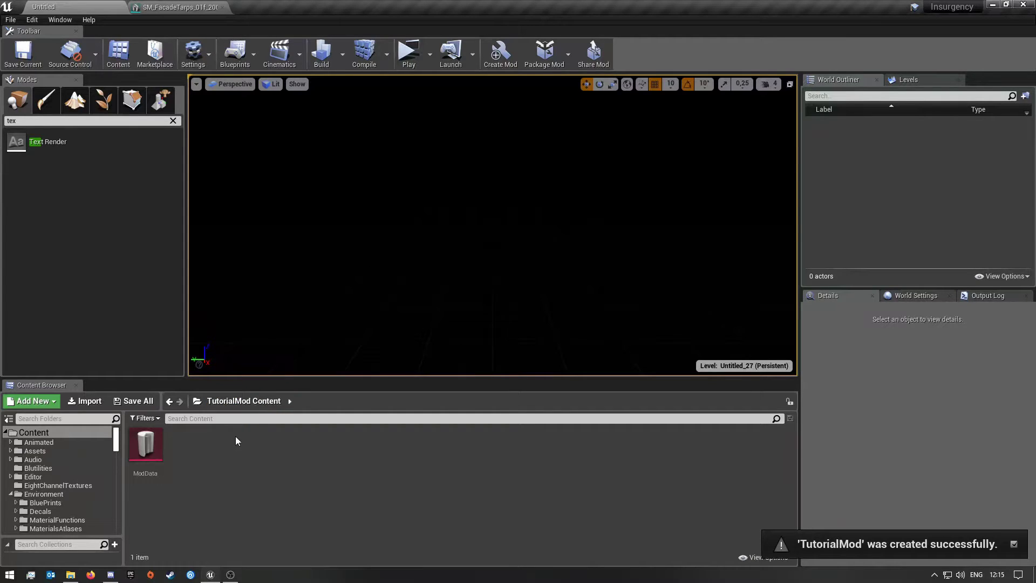
Collapse the Environment, UI and WMMod Content folders in the Content Browser tree.
scroll(58, 498, "down", 2)
scroll(67, 491, "down", 4)
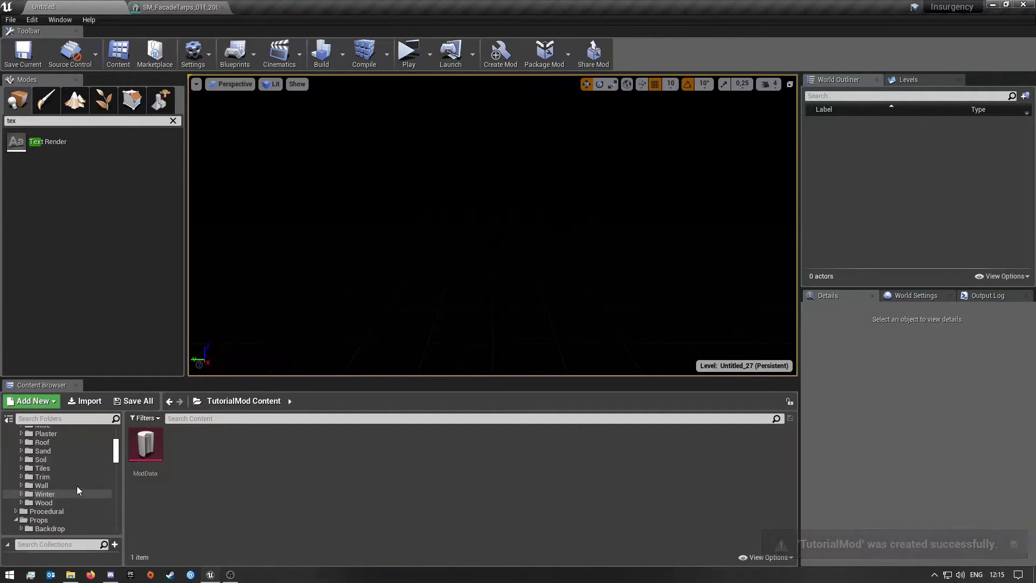
scroll(118, 448, "up", 3)
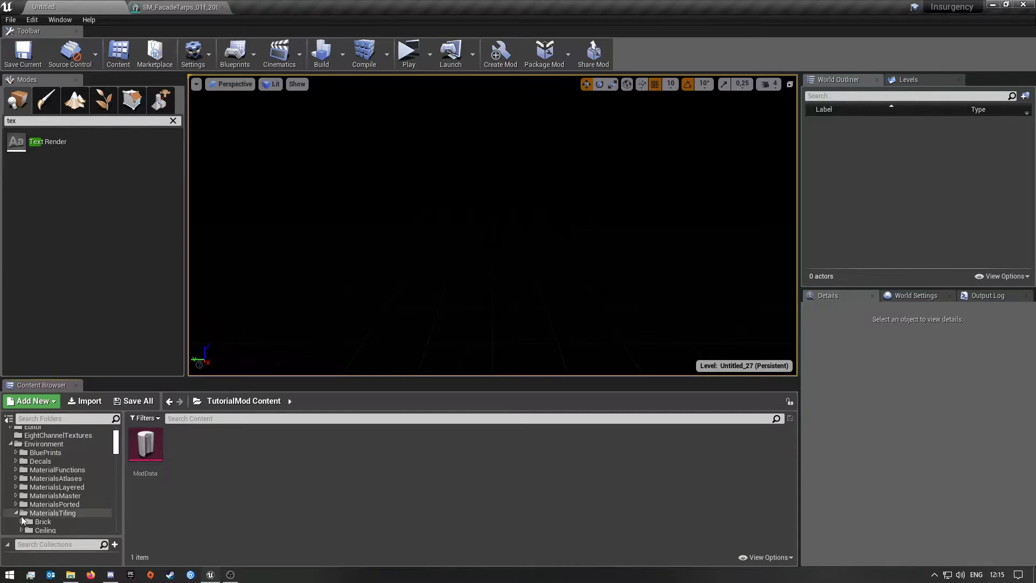
left_click(11, 443)
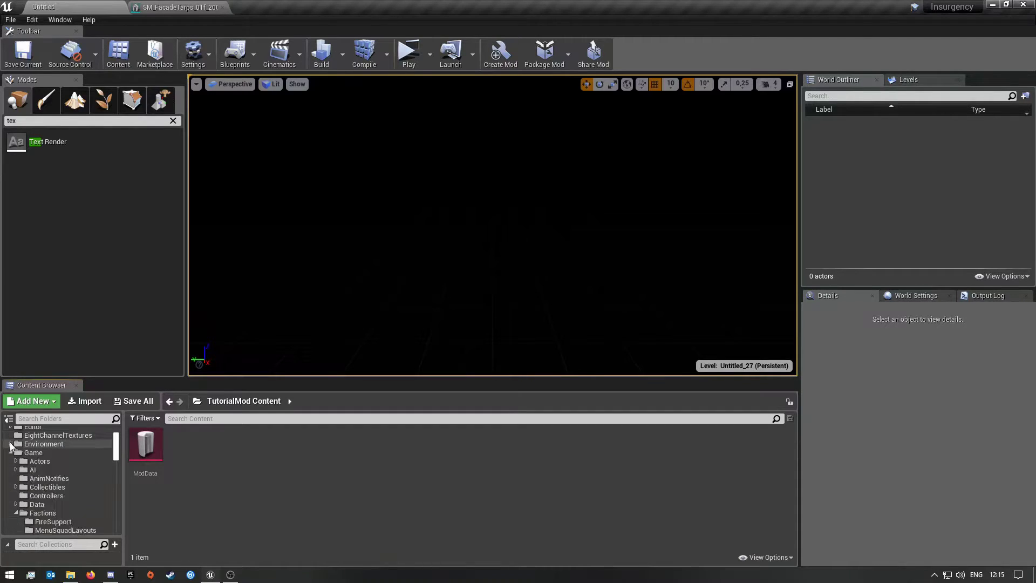
left_click(10, 504)
scroll(81, 504, "down", 3)
scroll(82, 503, "down", 5)
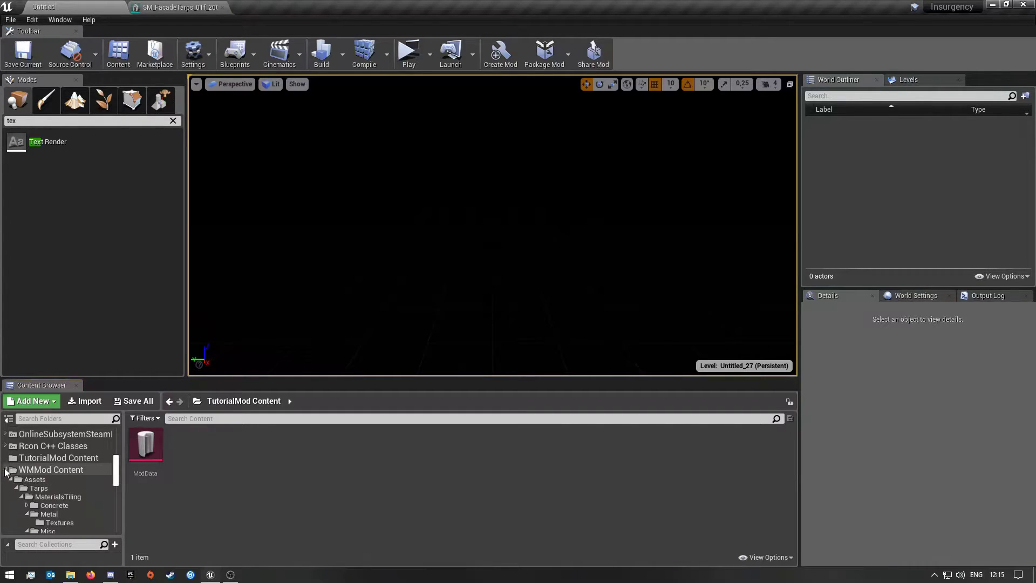
left_click(6, 469)
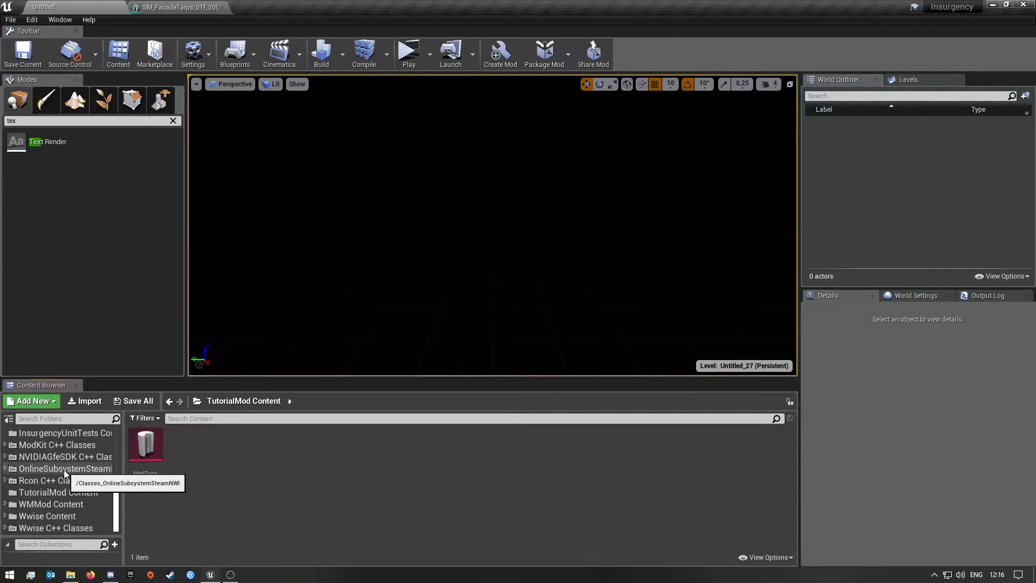
Select TutorialMod Content and open its ModData asset for editing.
scroll(64, 489, "up", 1)
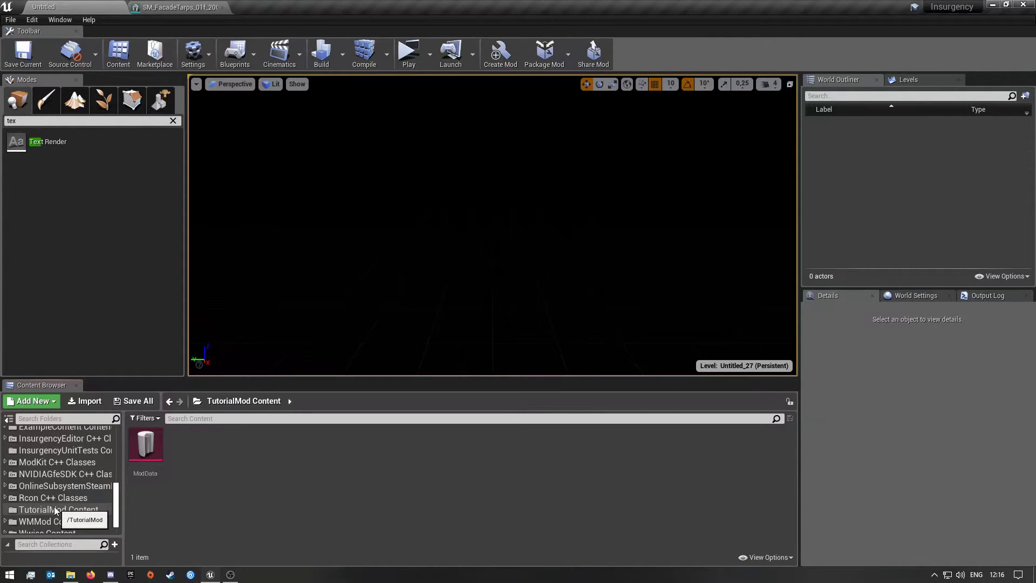
left_click(59, 510)
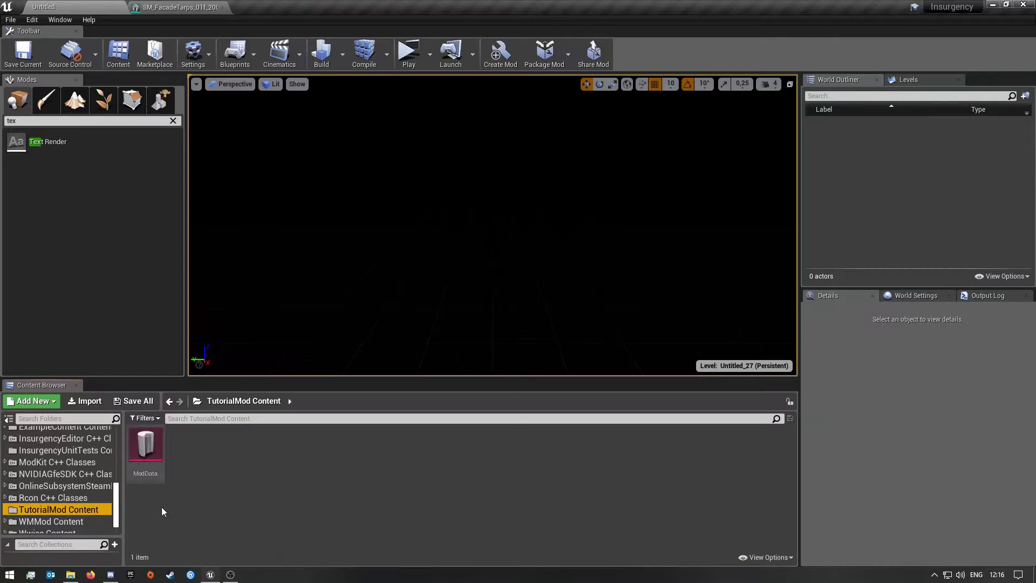
double_click(145, 445)
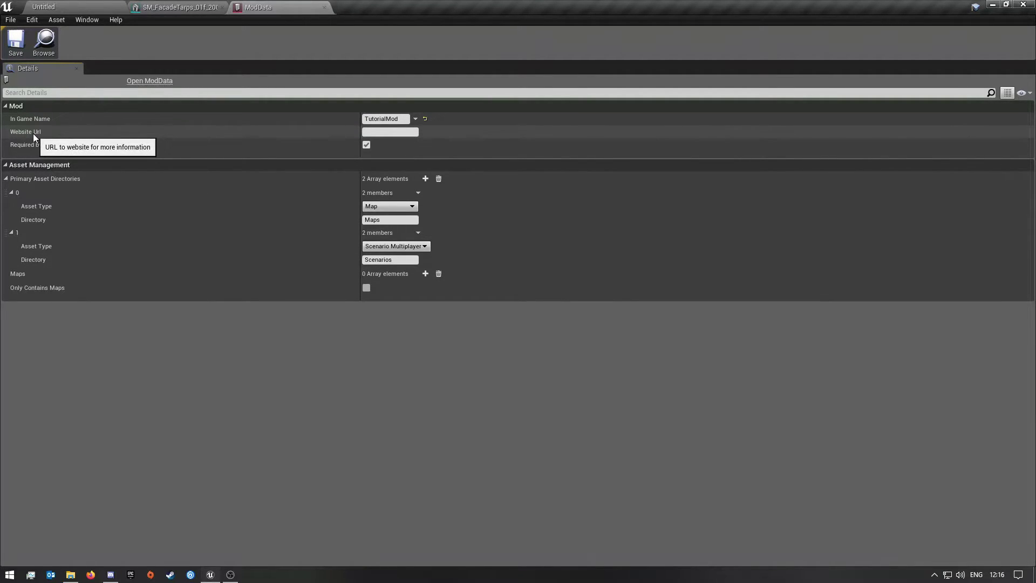
Enter the mod's website URL and remove the space from the in-game name.
left_click(393, 131)
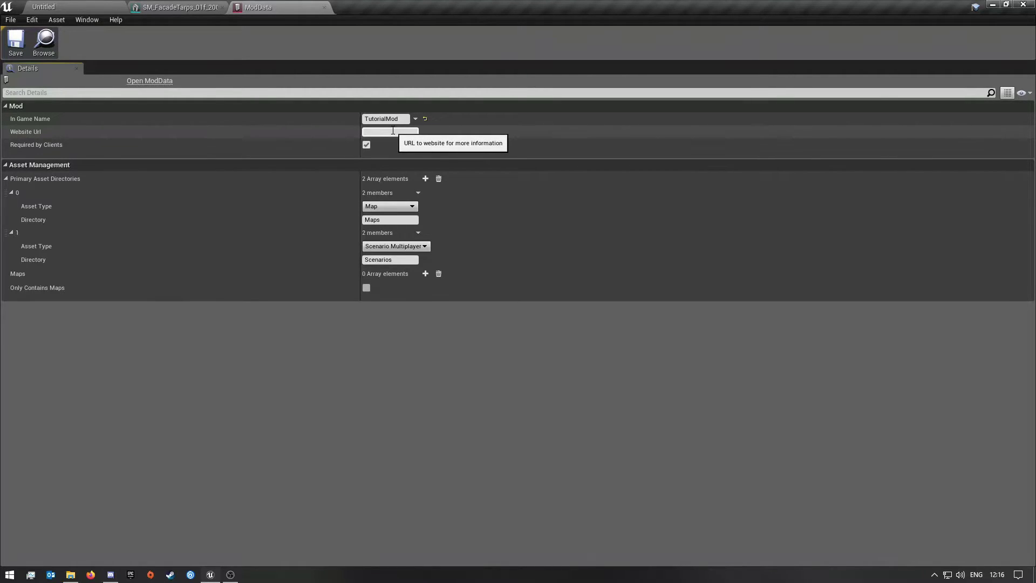
type("Https://warmaster2143.co.za")
left_click(387, 118)
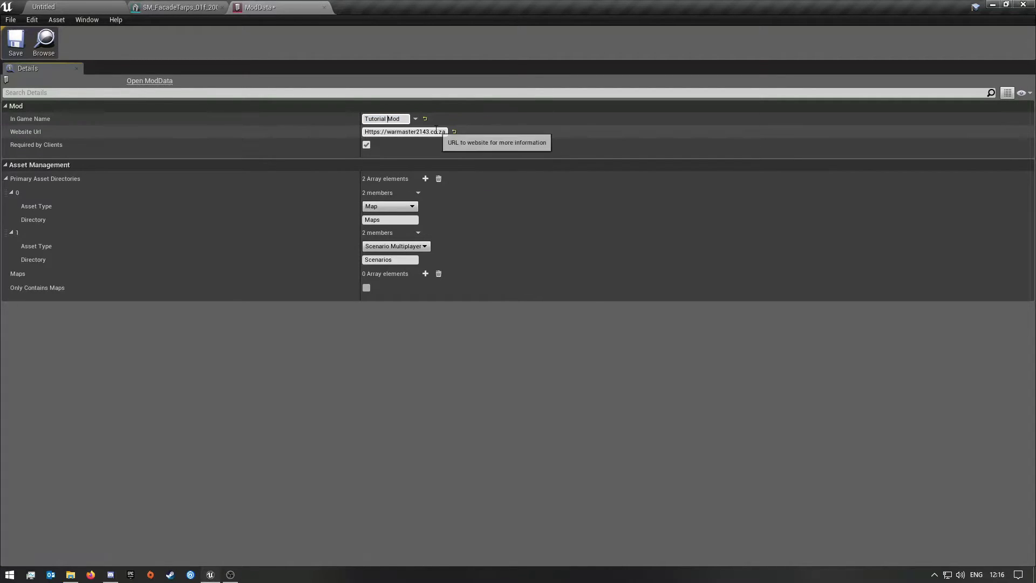
key("BackSpace")
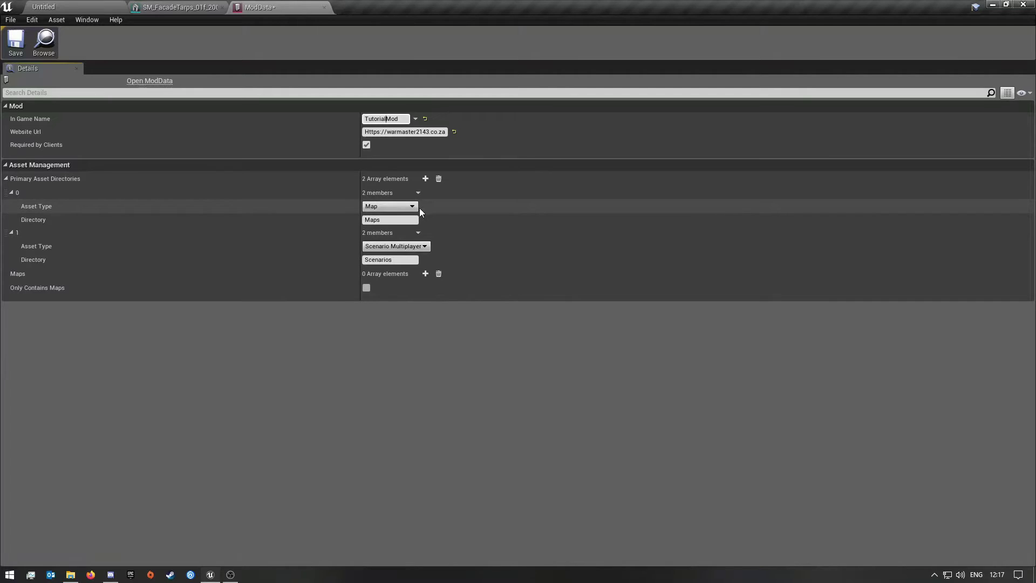
Keep Map as the first directory's asset type and select its Maps directory path.
left_click(399, 207)
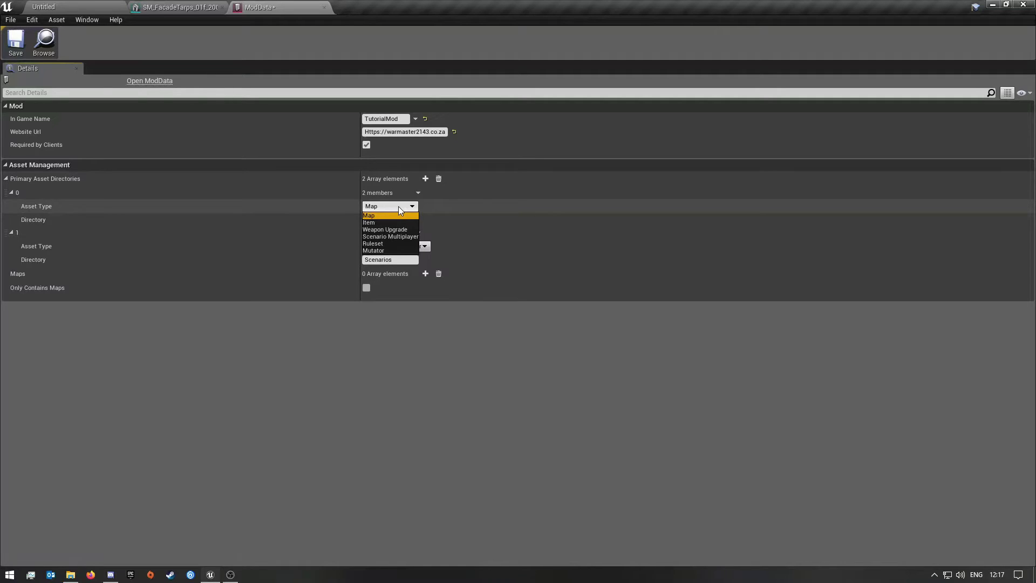
left_click(516, 194)
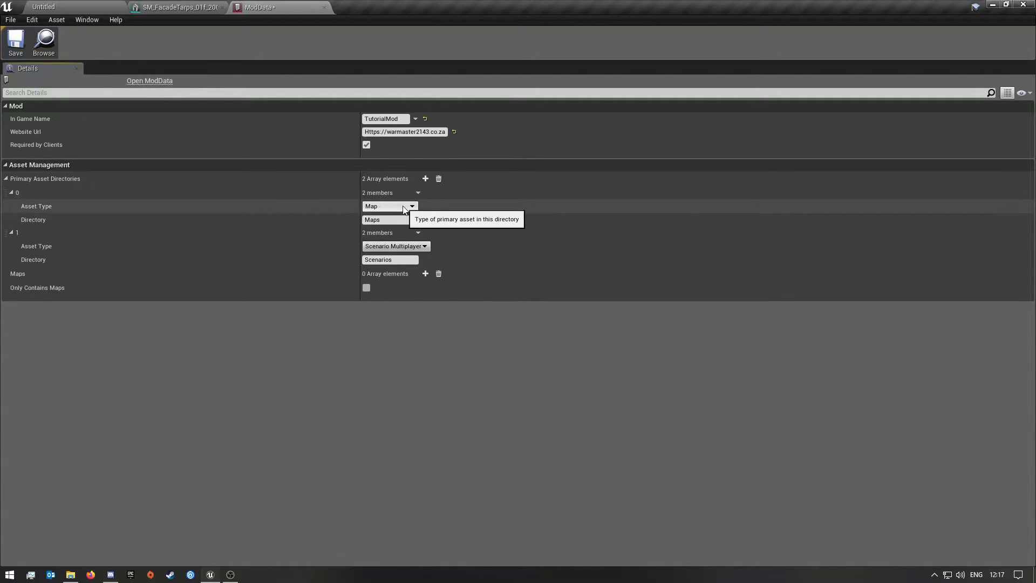
left_click(391, 219)
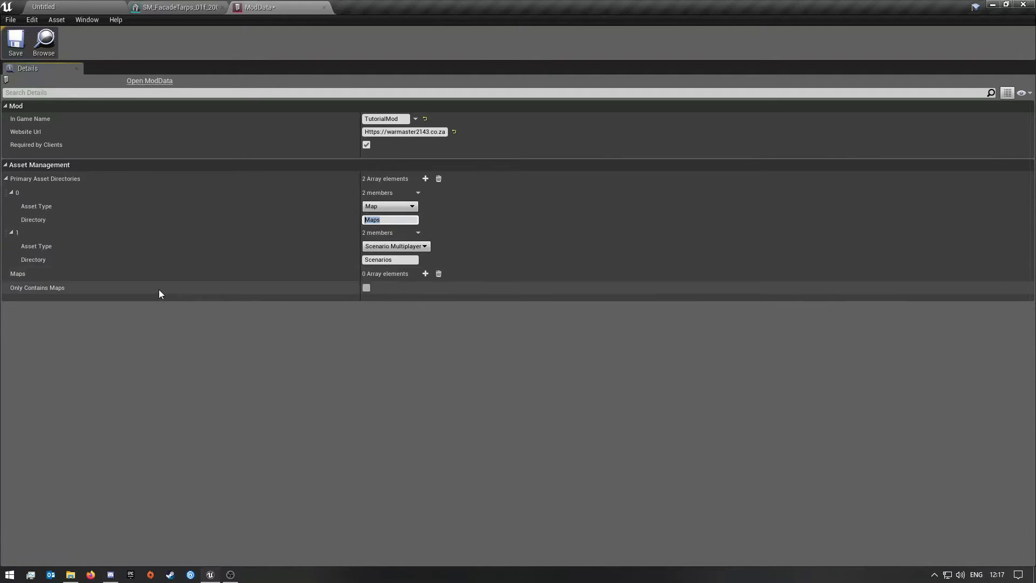
left_click(397, 219)
left_click_drag(384, 219, 357, 219)
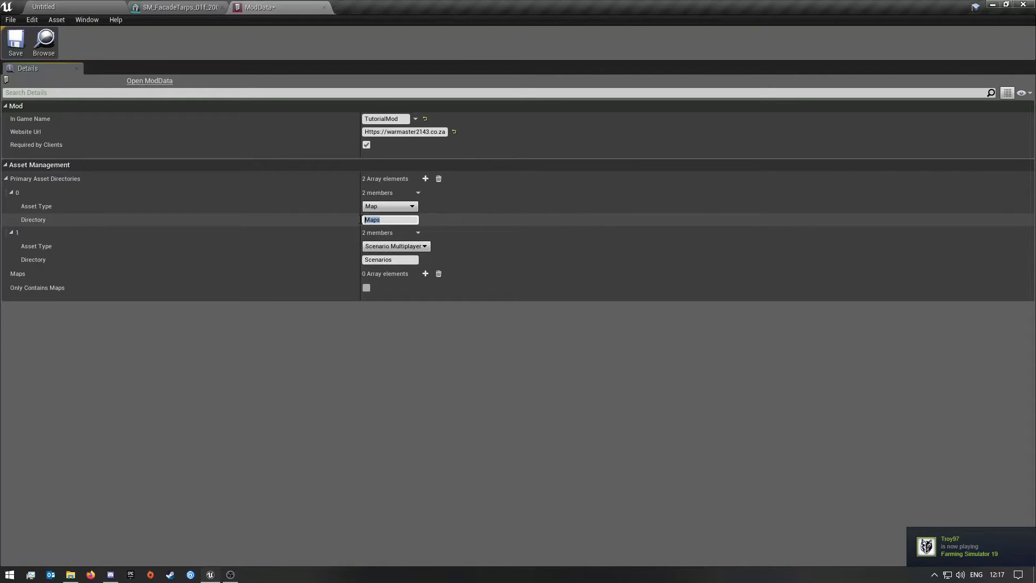
Create a new folder named Maps in TutorialMod Content.
left_click(178, 7)
left_click(222, 8)
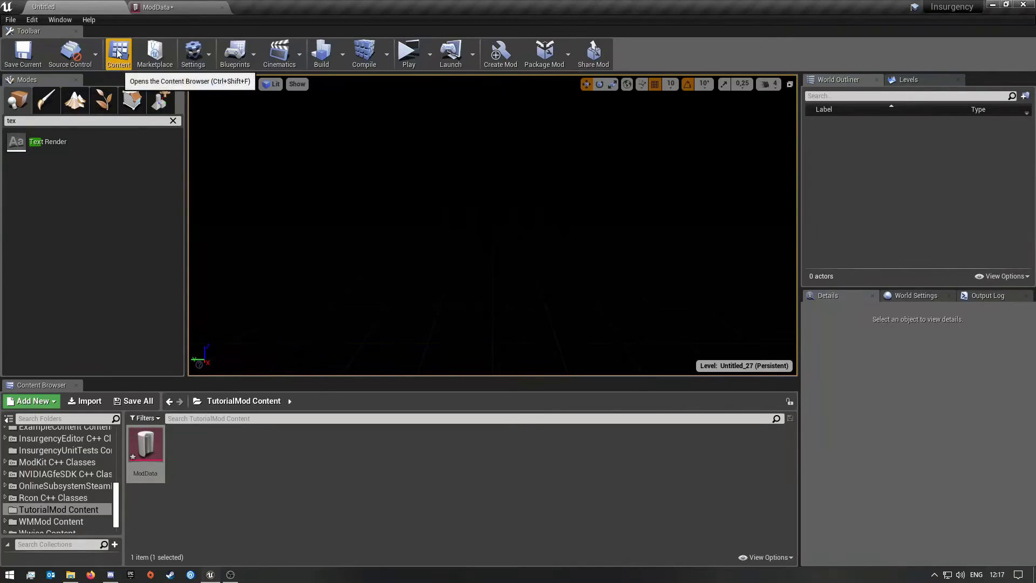
right_click(204, 484)
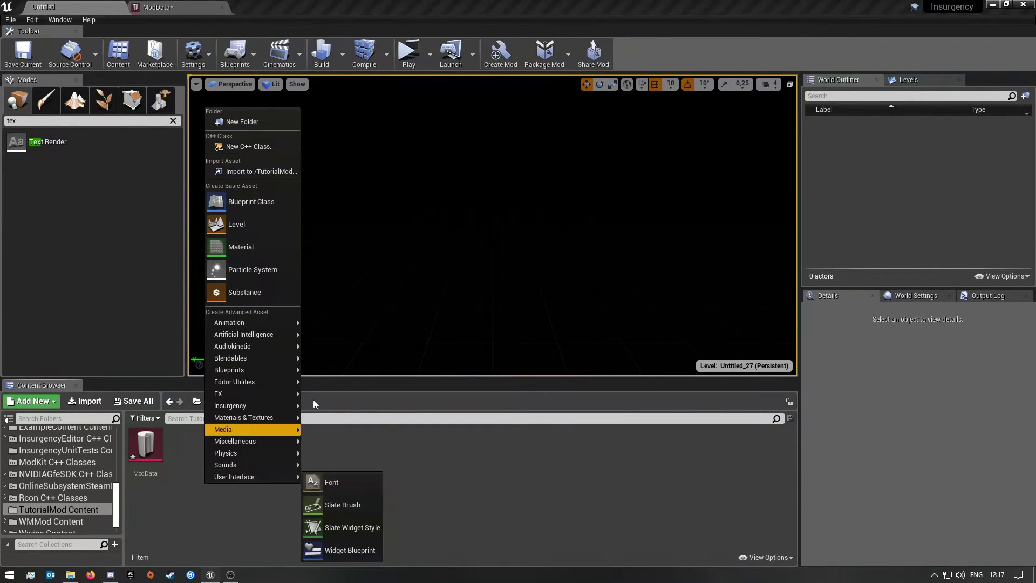
left_click(246, 128)
type("Maps")
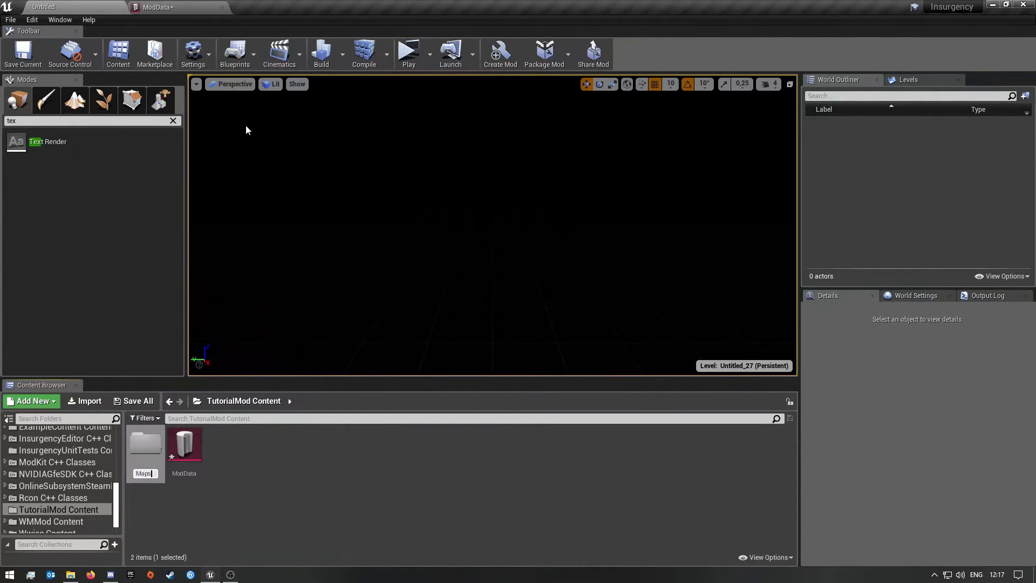
key("Return")
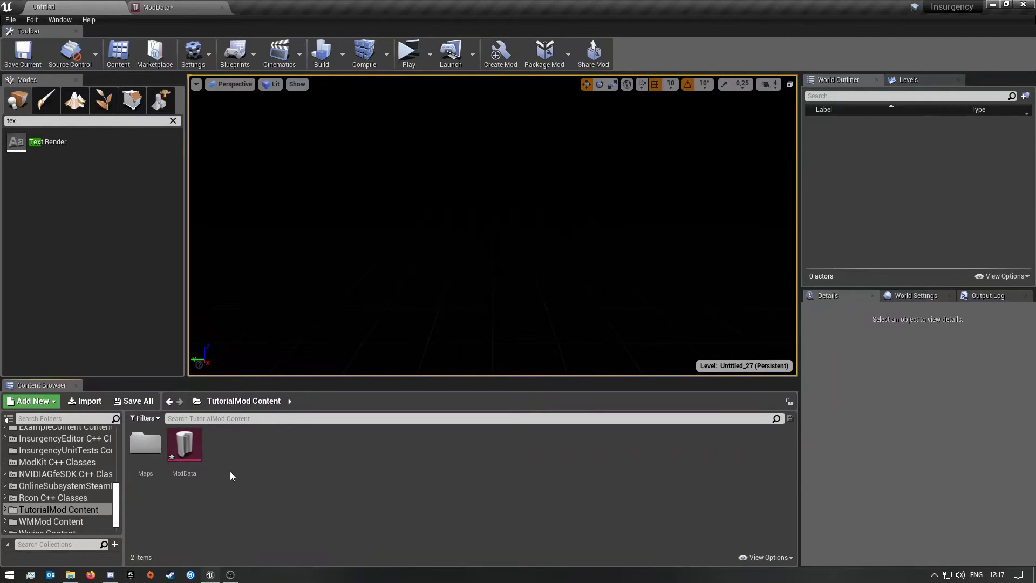
Check the ModData second directory's Scenarios path, leaving it unchanged.
double_click(184, 453)
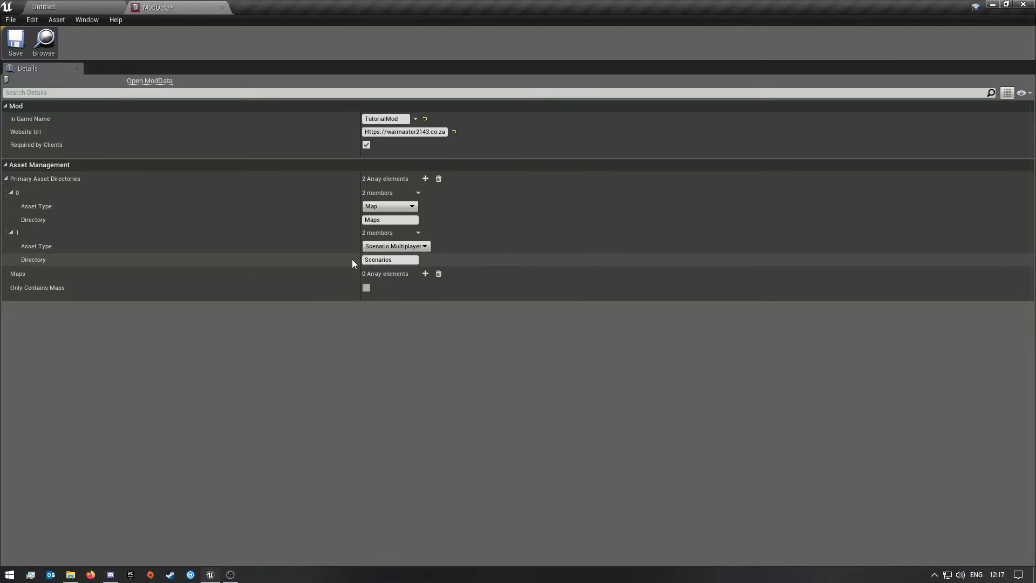
left_click(378, 260)
key("ctrl+c")
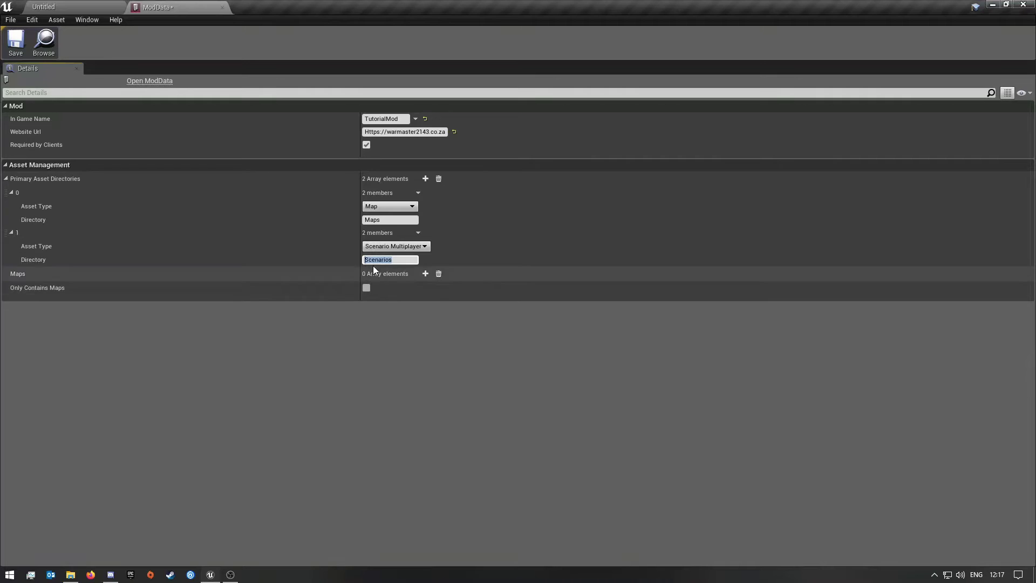
left_click(180, 121)
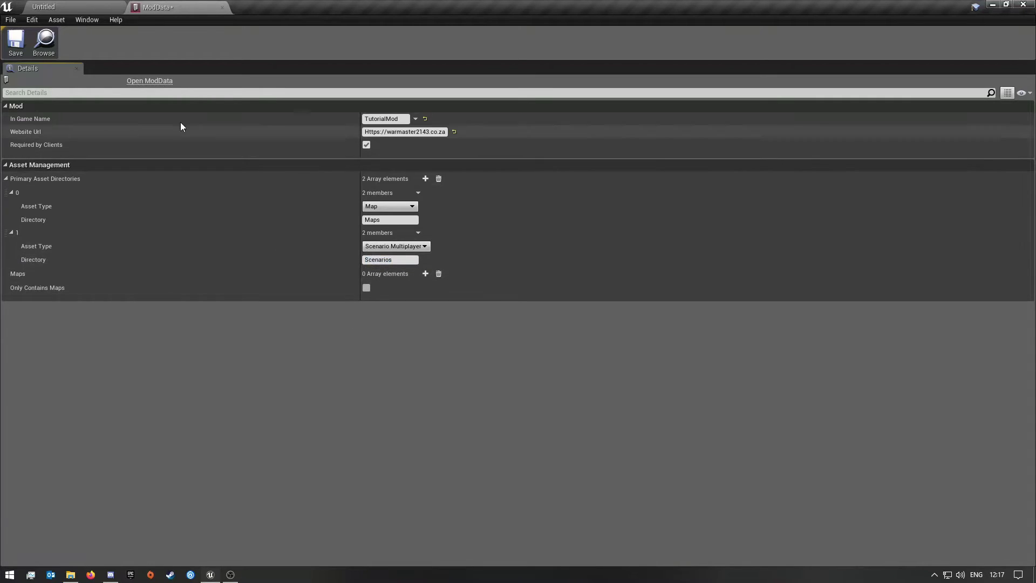
left_click(80, 6)
Create a second new folder named Scenarios in TutorialMod Content.
right_click(237, 466)
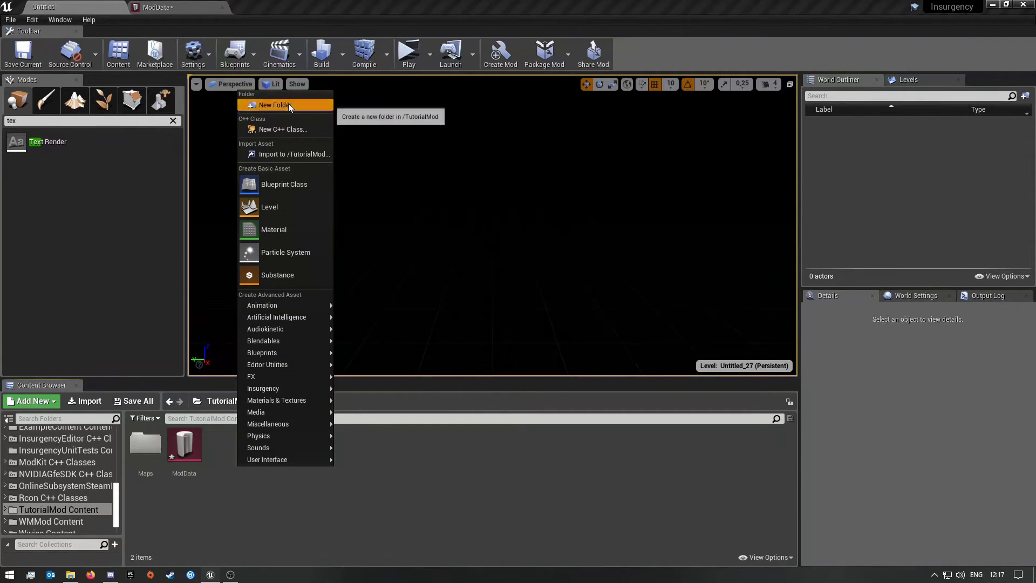
left_click(290, 104)
key("ctrl+v")
key("Return")
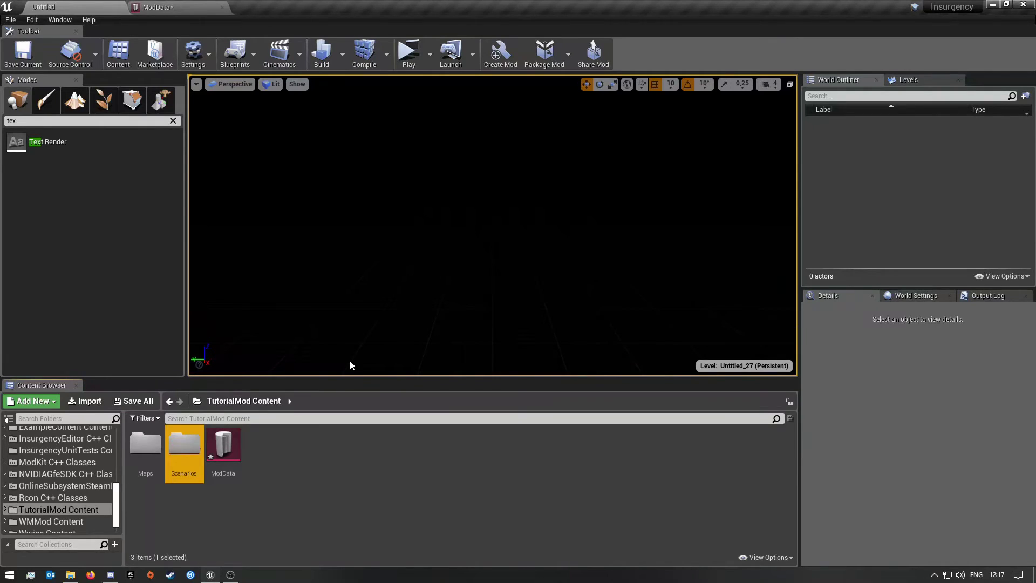
left_click(316, 474)
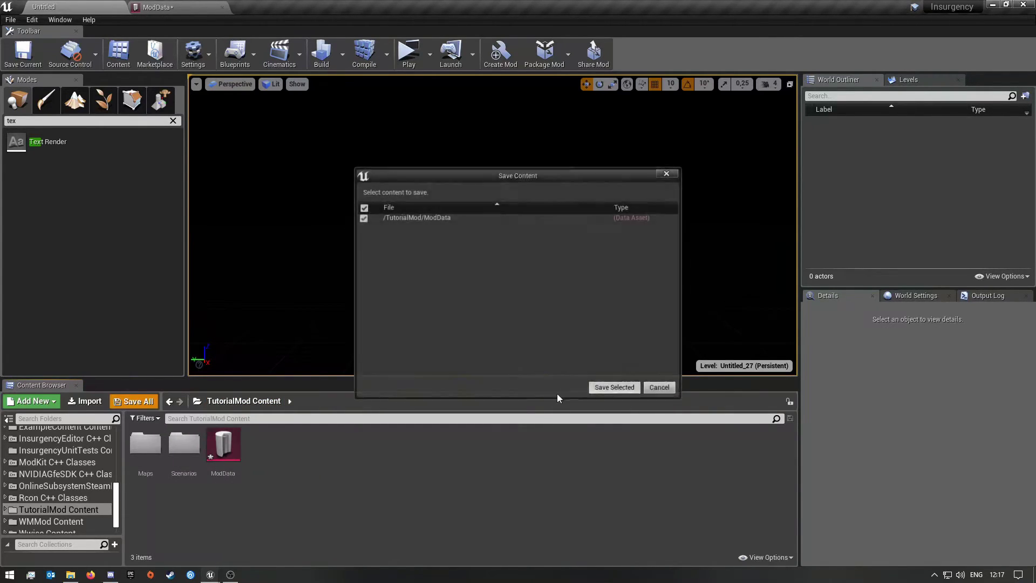
left_click(593, 387)
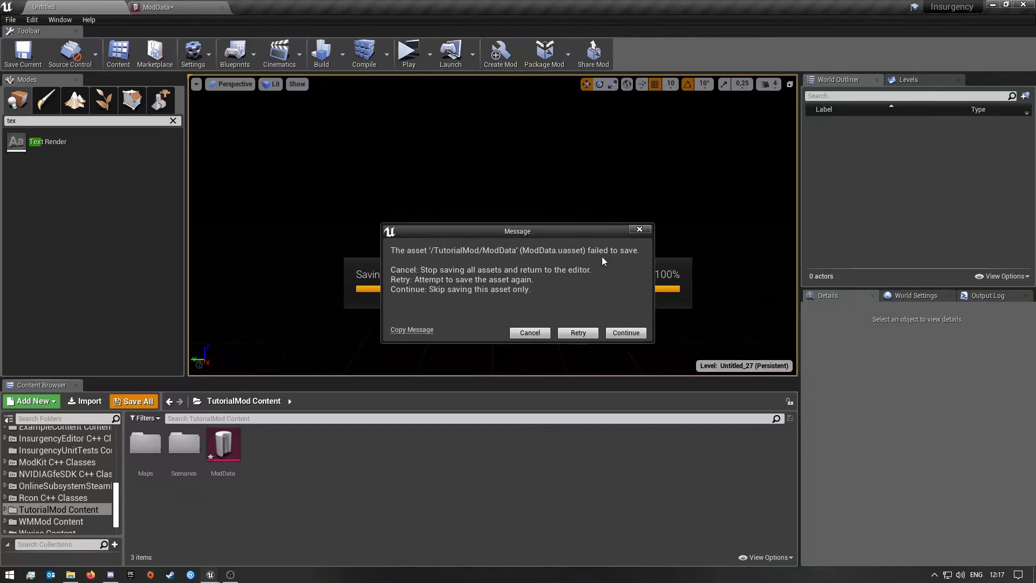
left_click(578, 333)
left_click(620, 333)
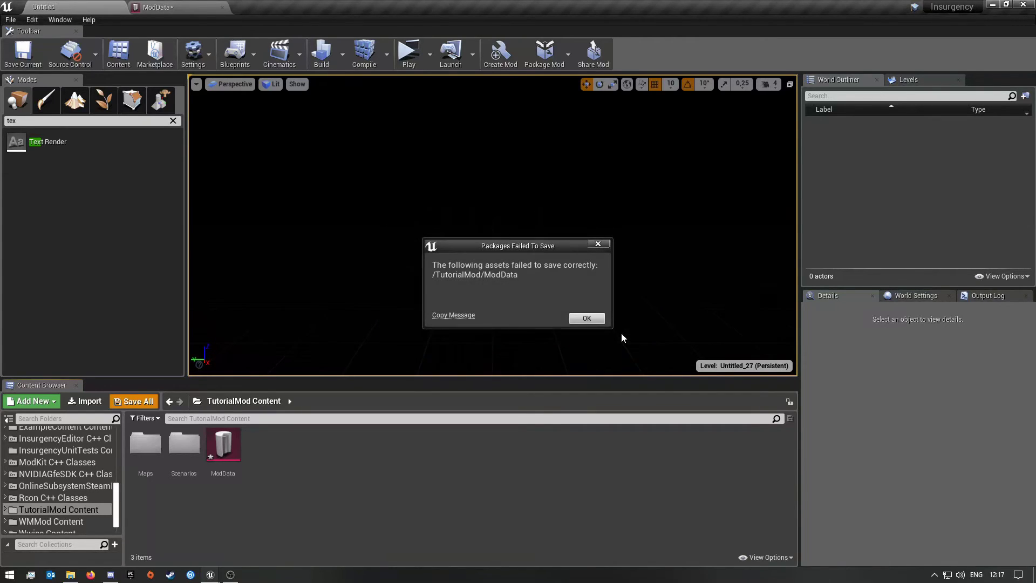
left_click(586, 318)
left_click(926, 203)
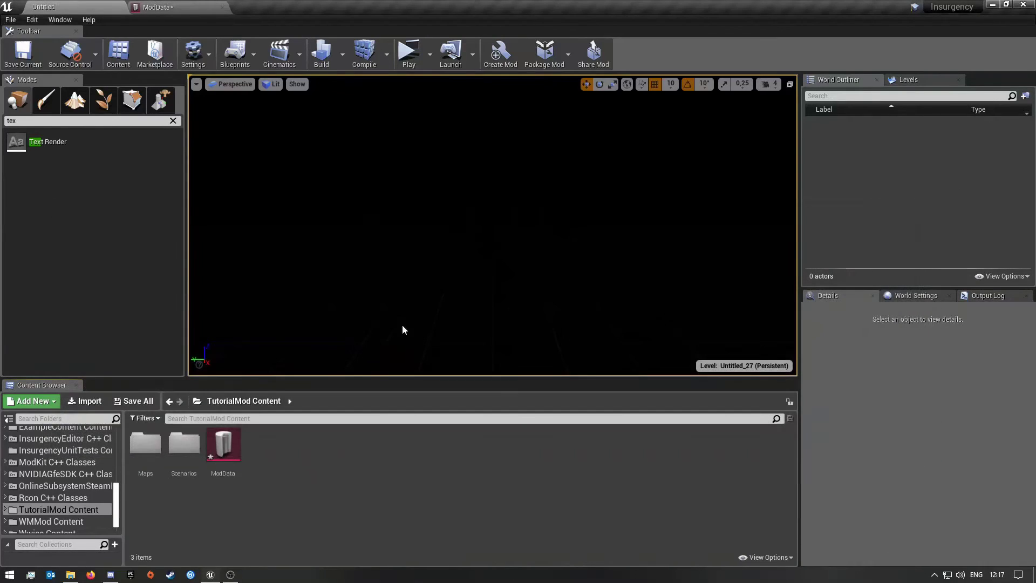